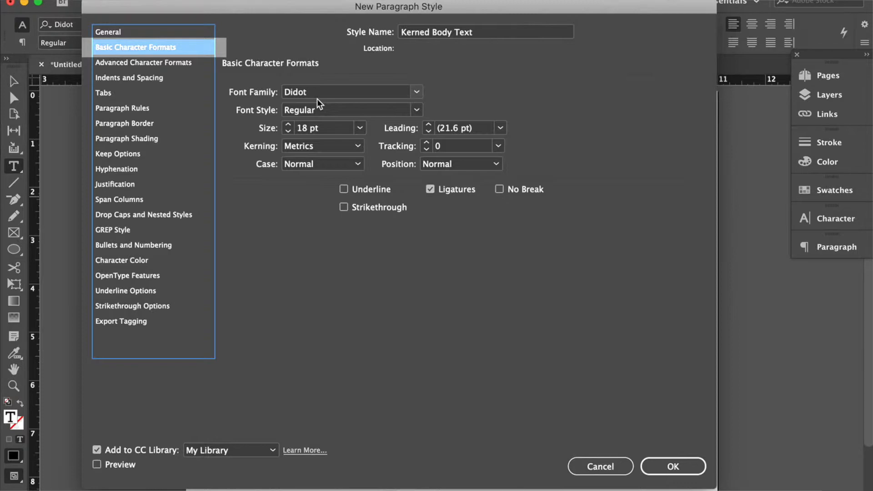
Set the Kerned Body Text style's leading to 22 pt and its space after to 0.25 in.
{"action": "left_click", "coordinate": [416, 110]}
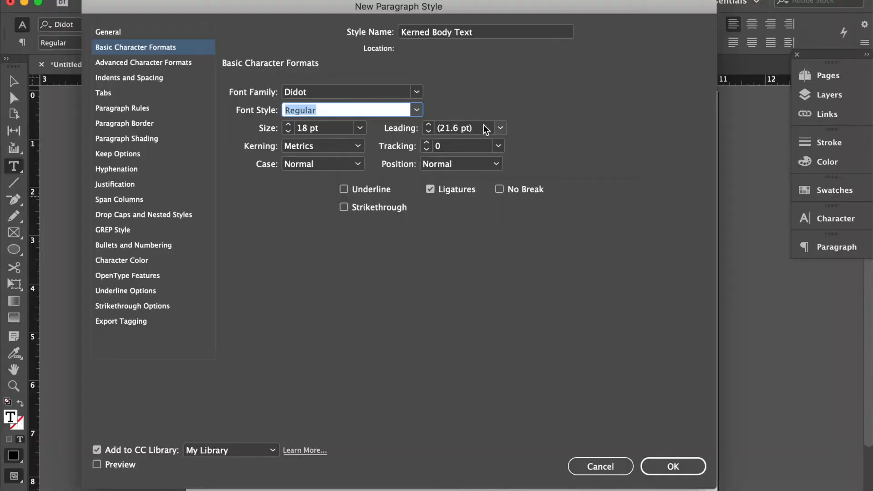
{"action": "left_click", "coordinate": [483, 125]}
{"action": "type", "text": "22"}
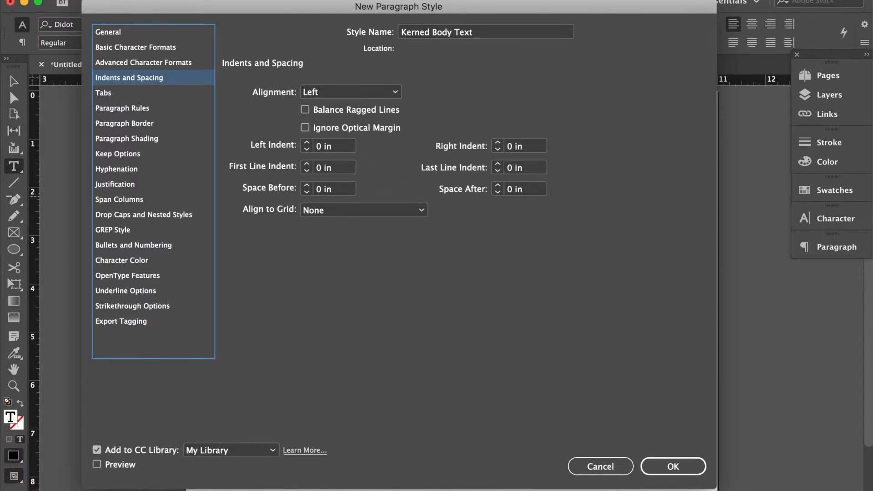
{"action": "left_click", "coordinate": [307, 163]}
{"action": "double_click", "coordinate": [497, 186]}
Turn off hyphenation for the Kerned Body Text paragraph style.
{"action": "left_click", "coordinate": [122, 108]}
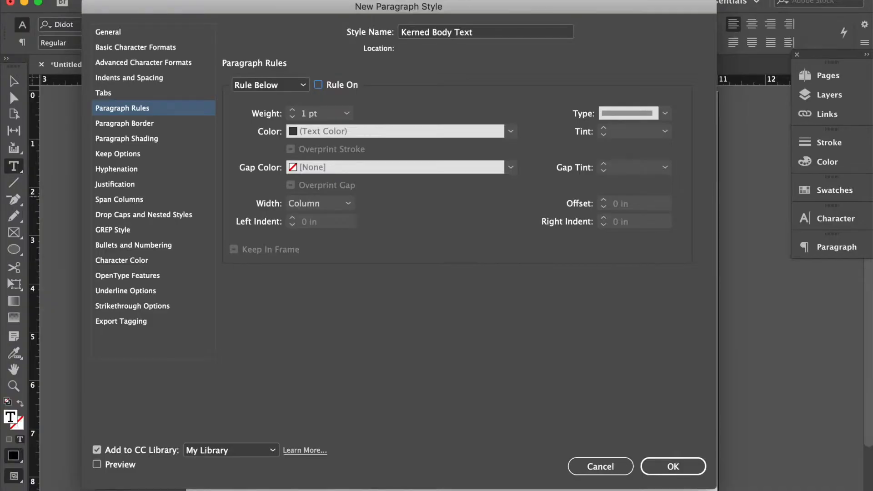
{"action": "left_click", "coordinate": [117, 169]}
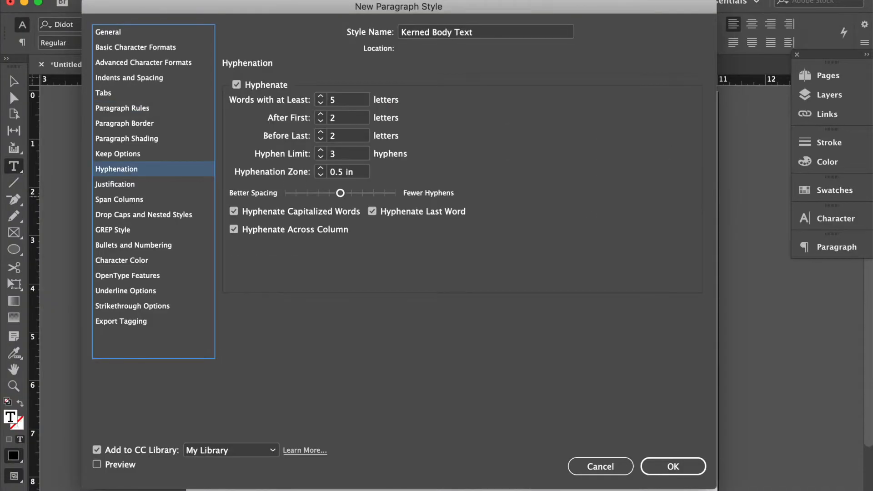
{"action": "left_click", "coordinate": [115, 185]}
{"action": "left_click", "coordinate": [117, 169]}
{"action": "left_click", "coordinate": [236, 85]}
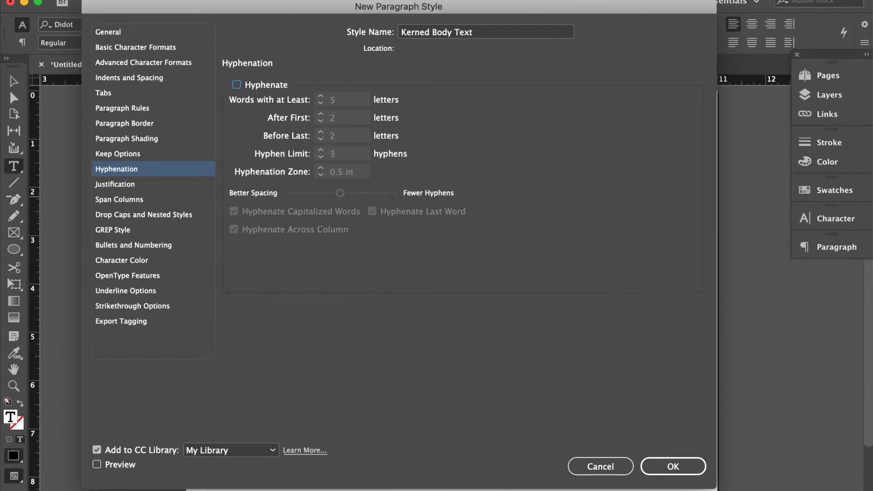
Set single word justification to Align Left and finish creating the Kerned Body Text paragraph style.
{"action": "left_click", "coordinate": [115, 184]}
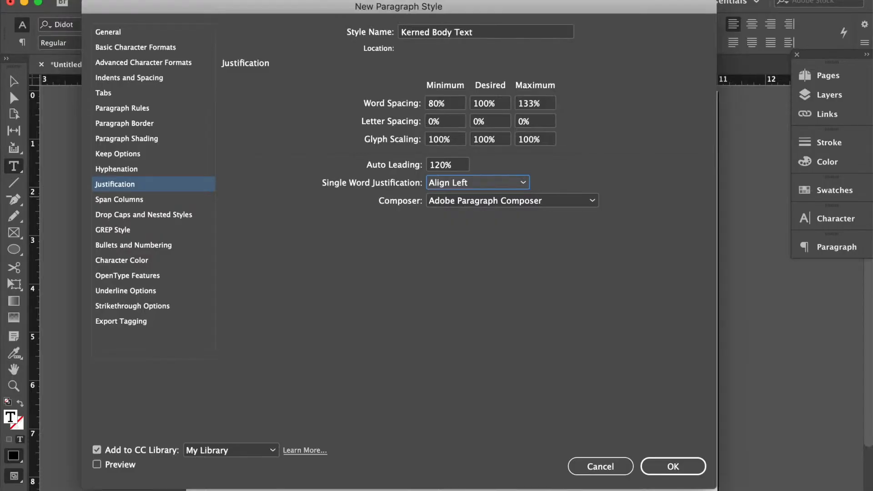
{"action": "left_click", "coordinate": [136, 47]}
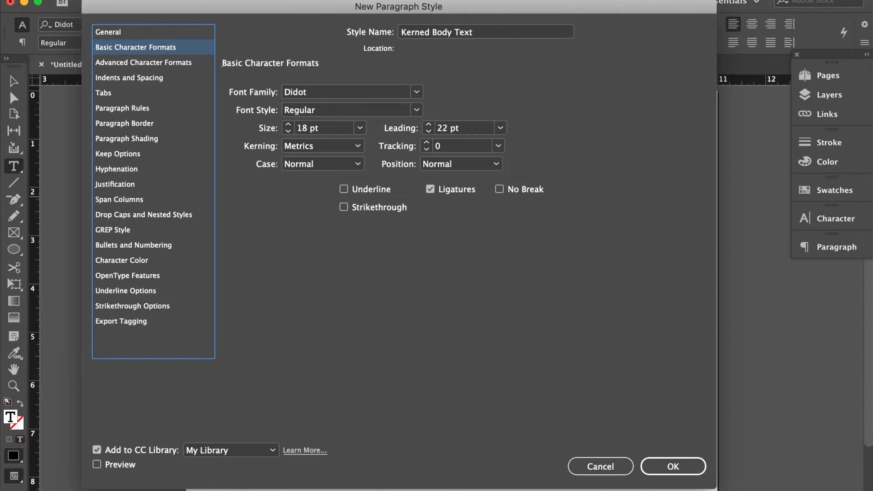
{"action": "key", "text": "Return"}
{"action": "key", "text": "Return"}
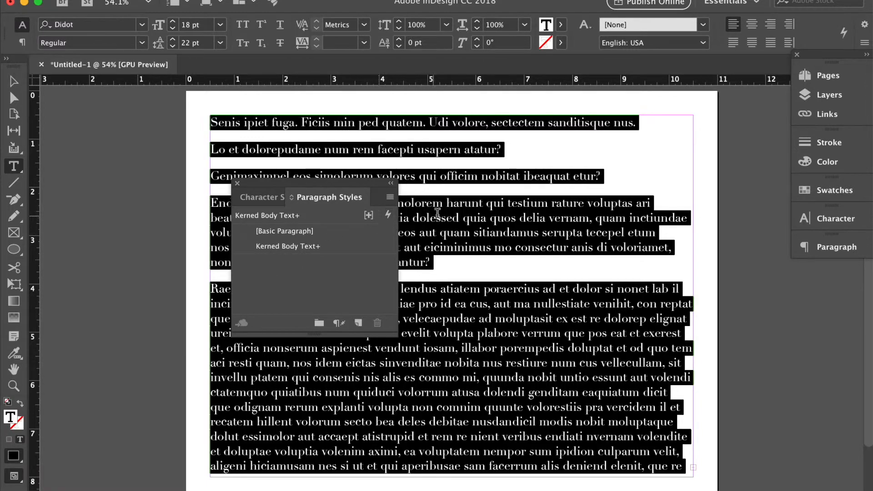
Examine the letter spacing of the Didot body text up close for loosely fitting letter pairs.
{"action": "left_click", "coordinate": [454, 210]}
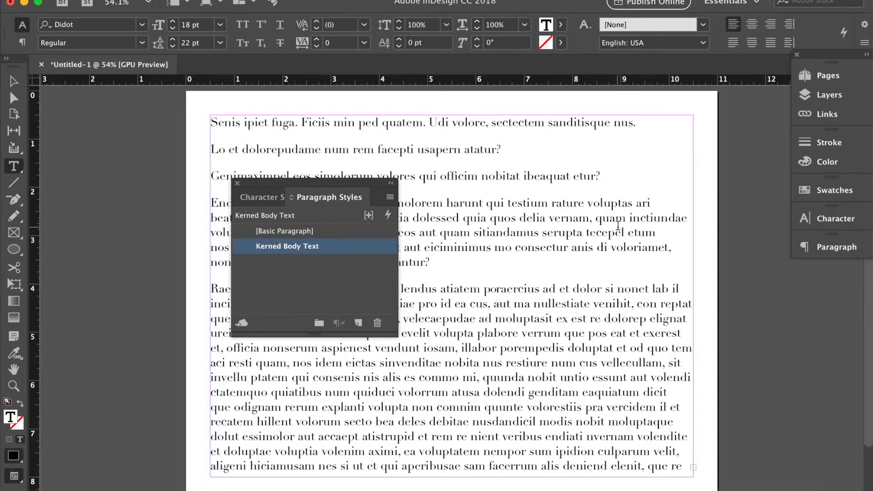
{"action": "key", "text": "super+equal"}
{"action": "key", "text": "super+equal"}
{"action": "key", "text": "super+equal"}
{"action": "key", "text": "super+equal"}
{"action": "key", "text": "super+equal"}
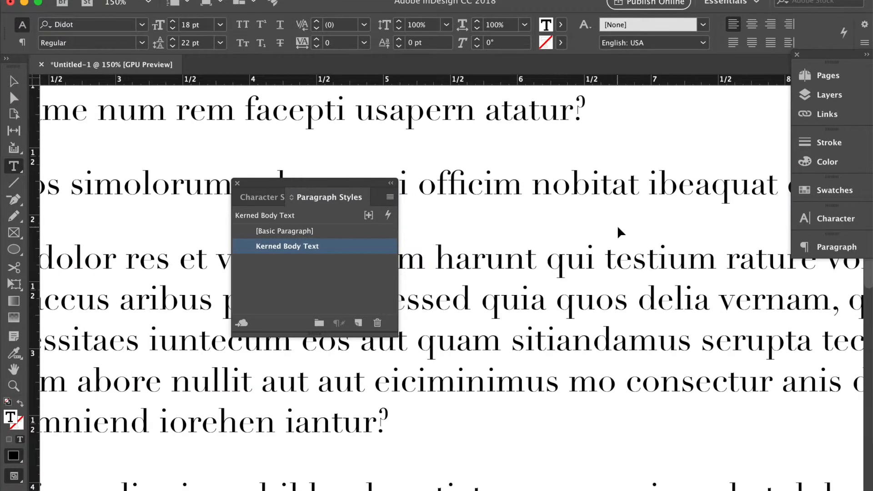
{"action": "key", "text": "super+equal"}
{"action": "scroll", "coordinate": [603, 338], "scroll_direction": "down", "scroll_amount": 5}
{"action": "scroll", "coordinate": [603, 338], "scroll_direction": "up", "scroll_amount": 5}
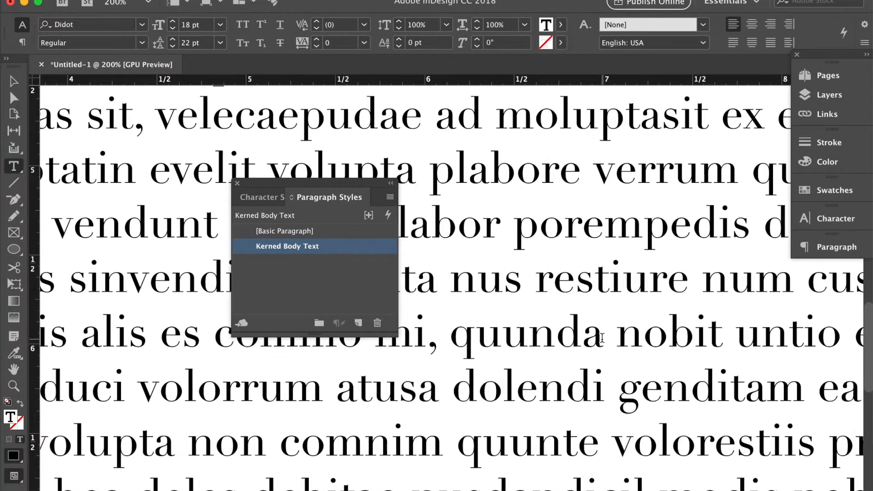
{"action": "scroll", "coordinate": [602, 338], "scroll_direction": "left", "scroll_amount": 1}
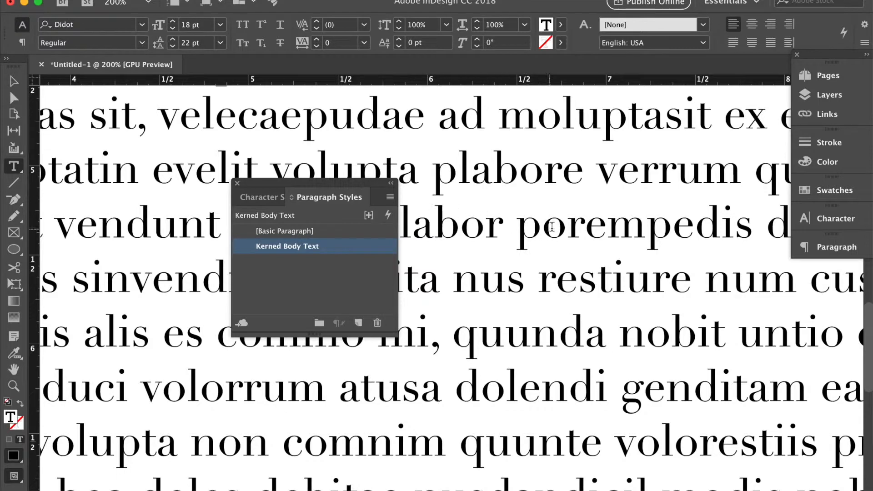
Tighten the tracking of the letter pair "po" in "porempedis" to -50.
{"action": "left_click_drag", "start_coordinate": [562, 227], "coordinate": [519, 227]}
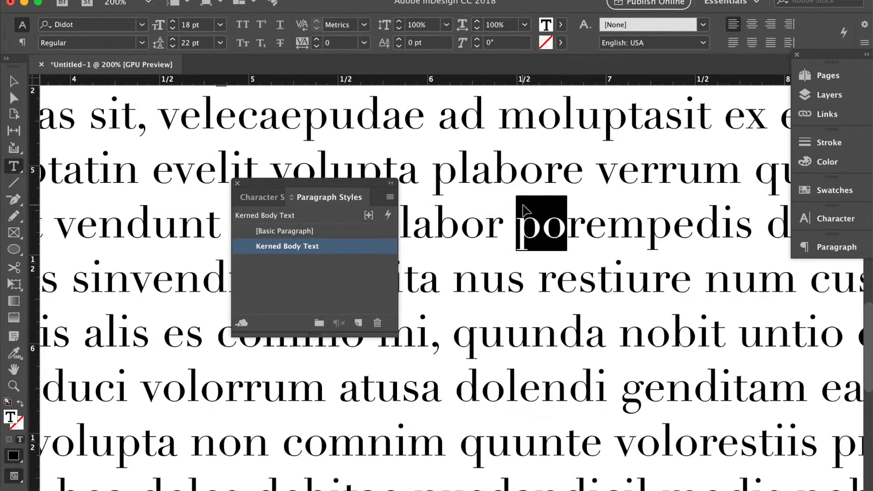
{"action": "key", "text": "super+equal"}
{"action": "key", "text": "super+equal"}
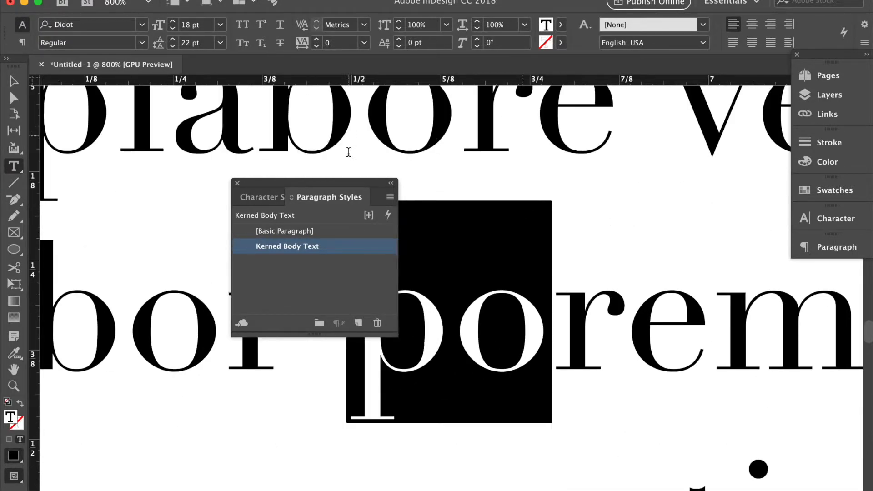
{"action": "left_click_drag", "start_coordinate": [299, 184], "coordinate": [138, 121]}
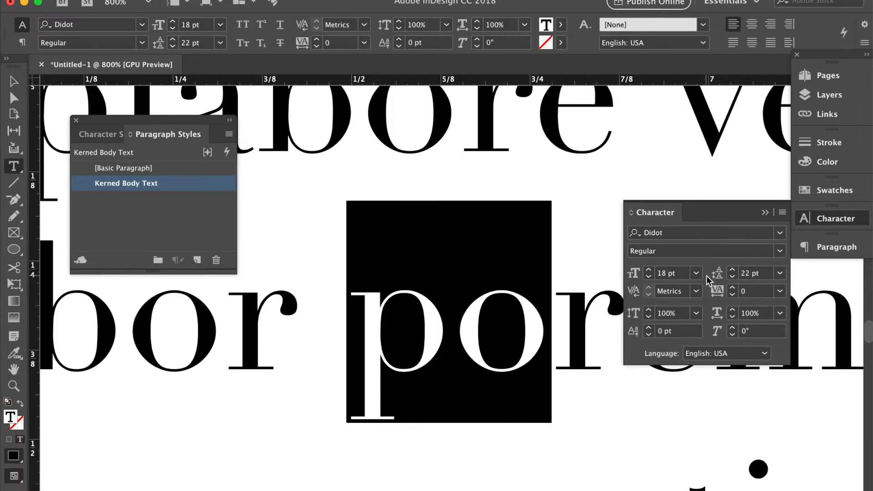
{"action": "left_click", "coordinate": [781, 292]}
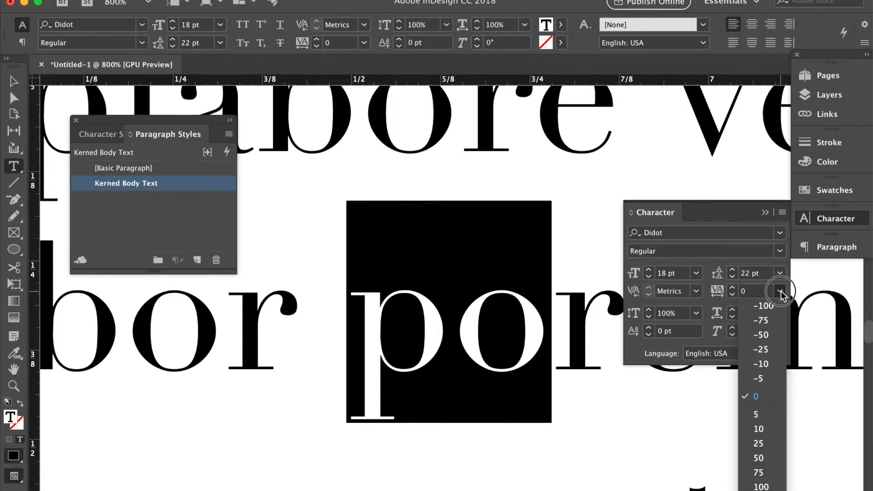
{"action": "left_click", "coordinate": [762, 364]}
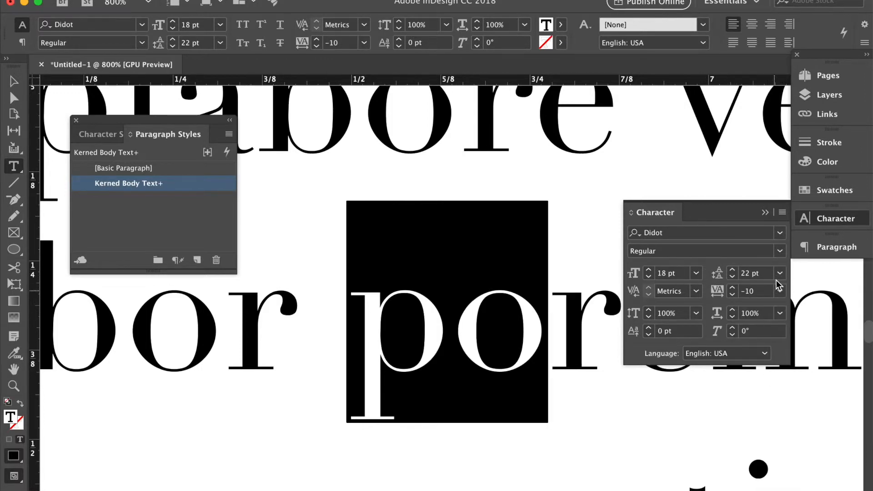
{"action": "left_click", "coordinate": [782, 292]}
{"action": "left_click", "coordinate": [768, 339]}
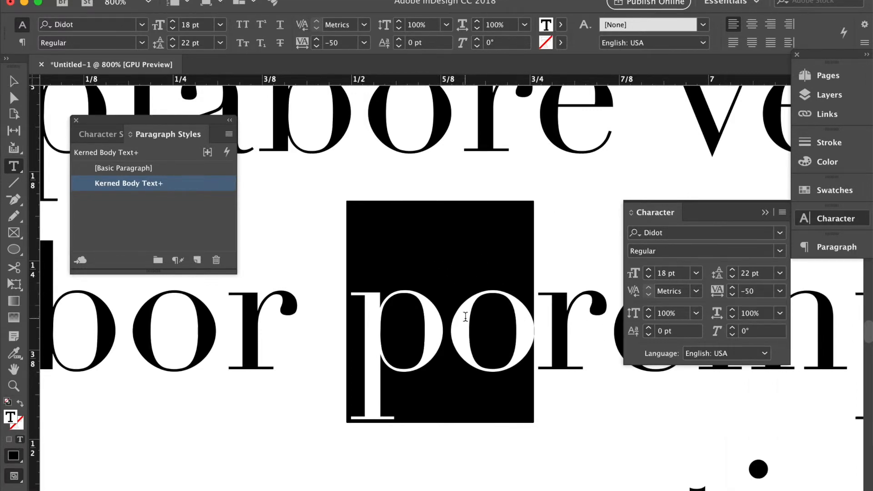
Create a character style named kern_p_o from the selected letters' tracking of -50.
{"action": "left_click", "coordinate": [110, 134]}
{"action": "left_click", "coordinate": [231, 134]}
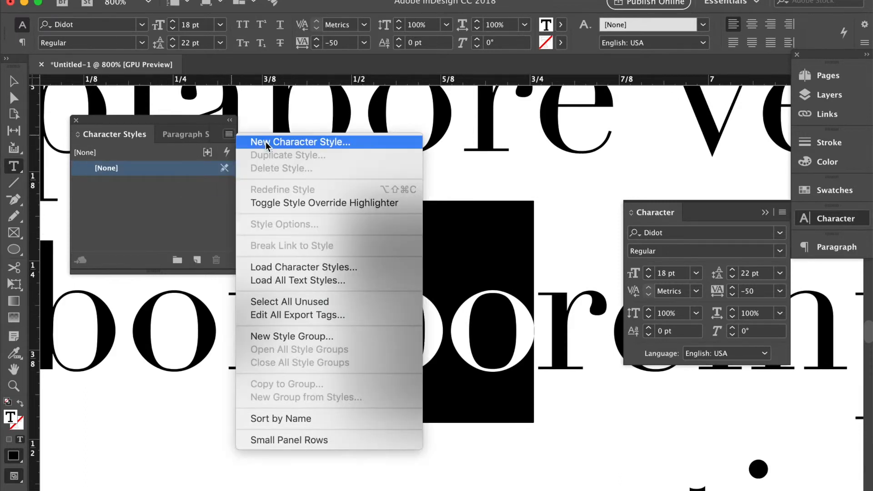
{"action": "left_click", "coordinate": [266, 142]}
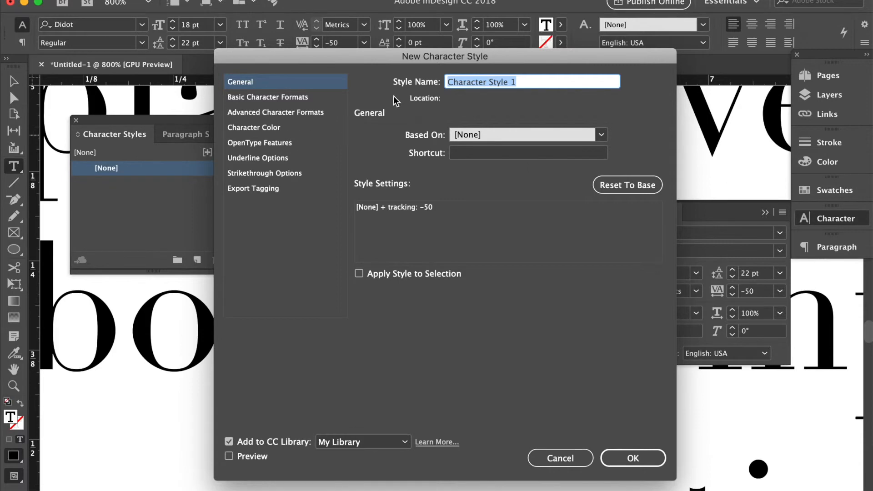
{"action": "type", "text": "kern_p_o"}
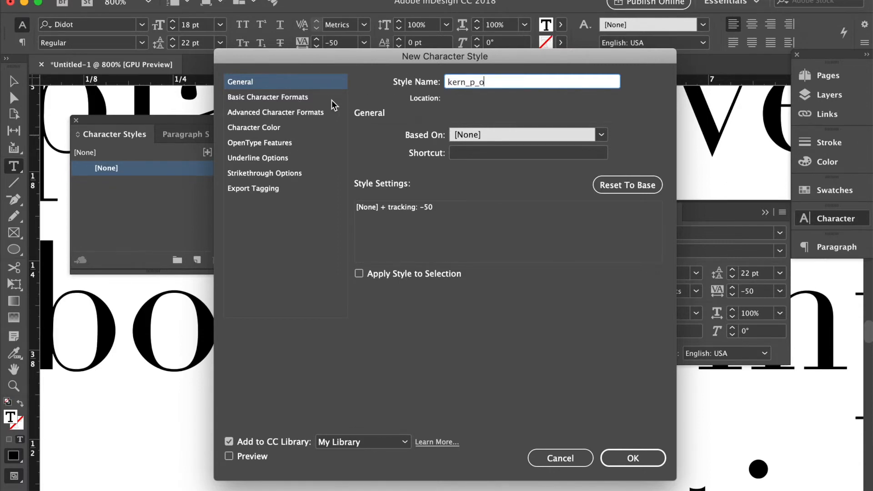
{"action": "left_click", "coordinate": [316, 98]}
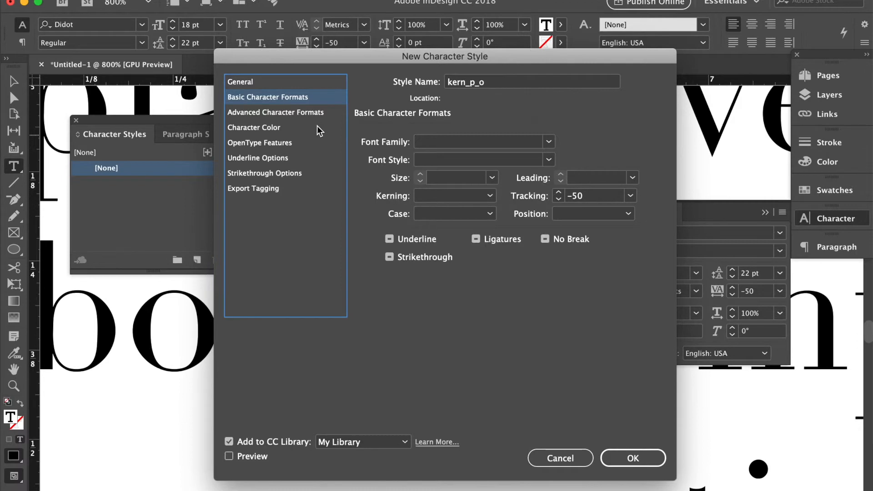
{"action": "left_click", "coordinate": [641, 459]}
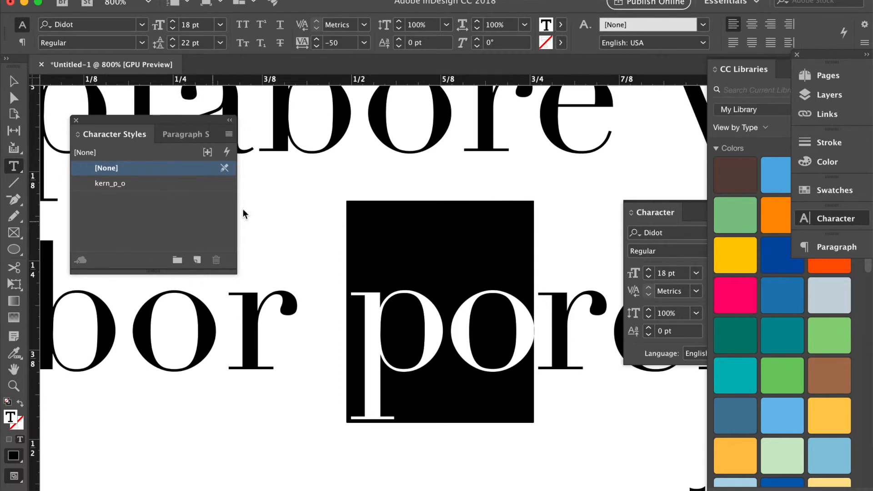
Add a GREP style to the Kerned Body Text paragraph style that applies the kern_p_o character style.
{"action": "left_click", "coordinate": [182, 134]}
{"action": "left_click", "coordinate": [123, 183]}
{"action": "double_click", "coordinate": [123, 183]}
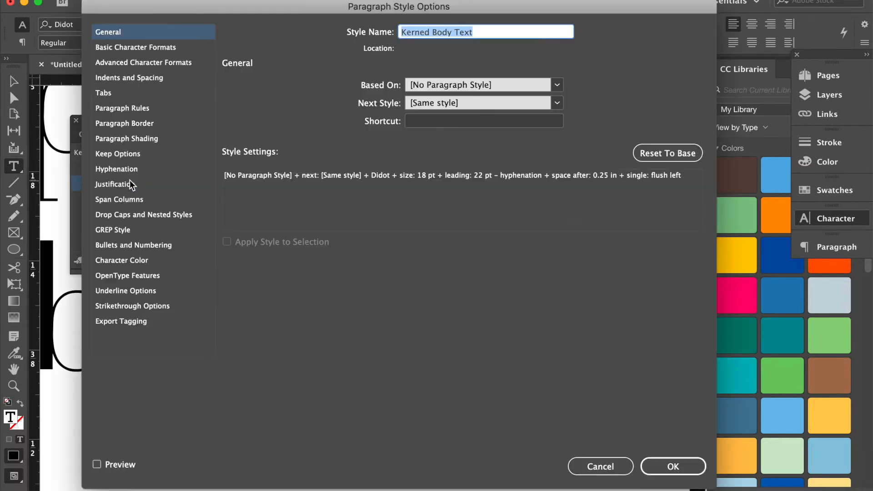
{"action": "left_click", "coordinate": [121, 230]}
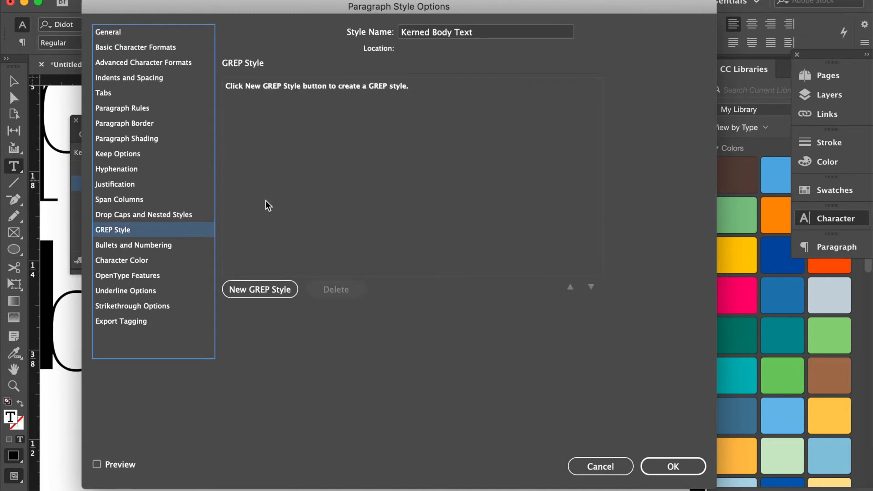
{"action": "left_click", "coordinate": [258, 292]}
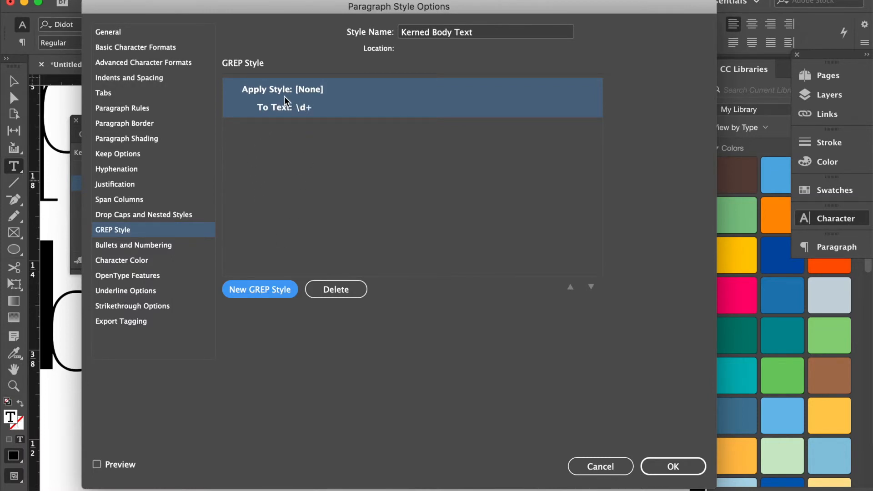
{"action": "left_click", "coordinate": [309, 89]}
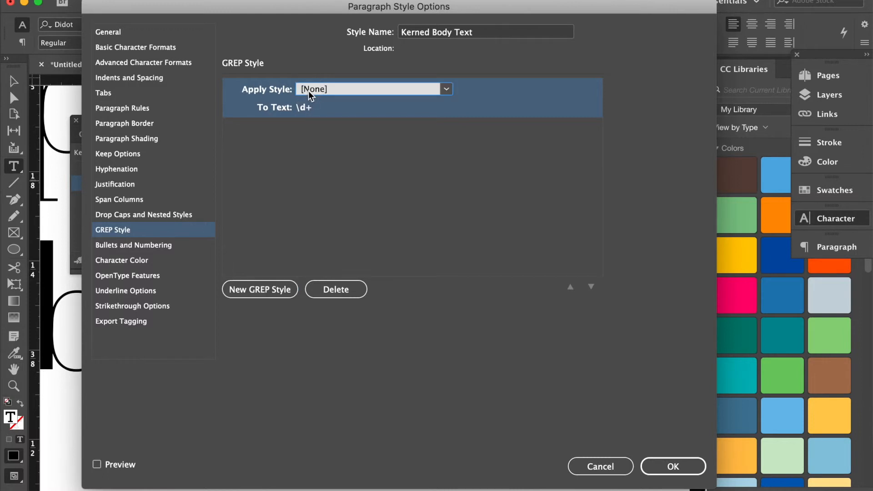
{"action": "left_click", "coordinate": [449, 90]}
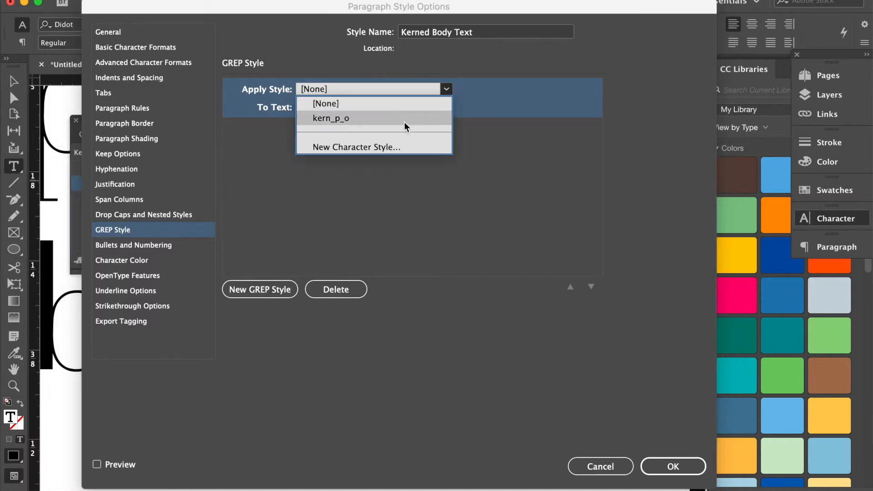
{"action": "left_click", "coordinate": [339, 120]}
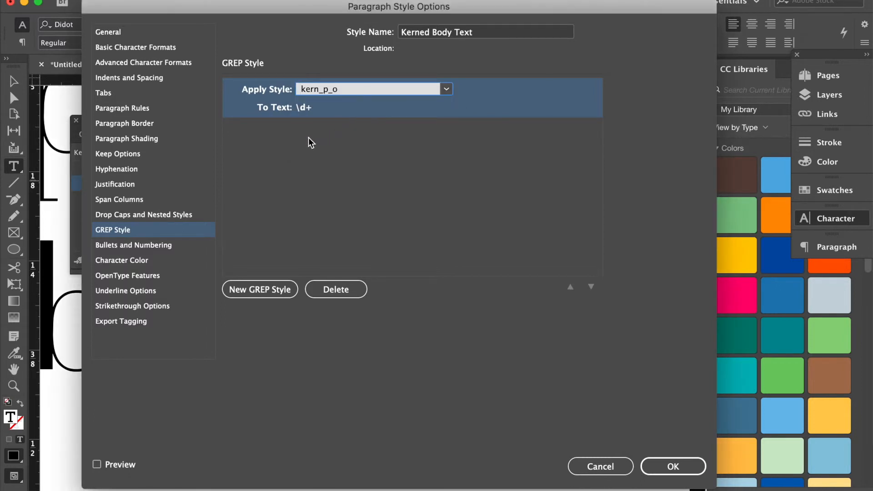
Set the GREP style's target text to p(?=o) and save the paragraph style.
{"action": "left_click", "coordinate": [312, 111]}
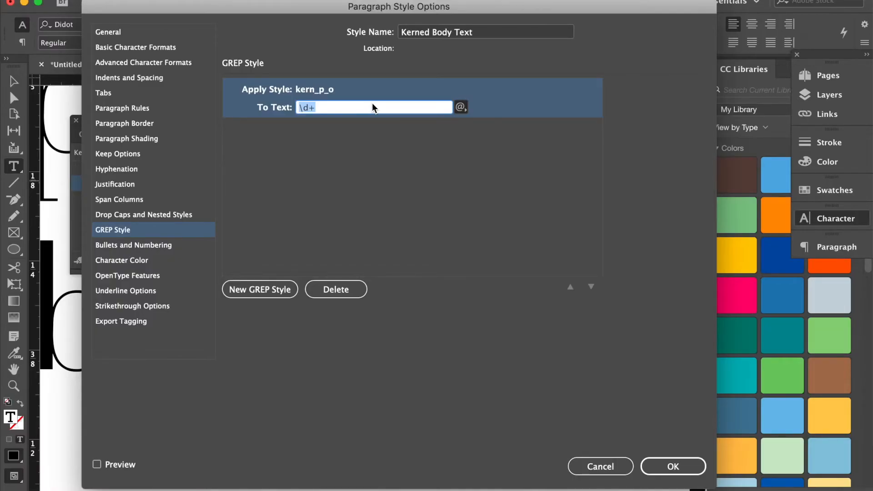
{"action": "type", "text": "p(?=o"}
{"action": "left_click", "coordinate": [673, 466]}
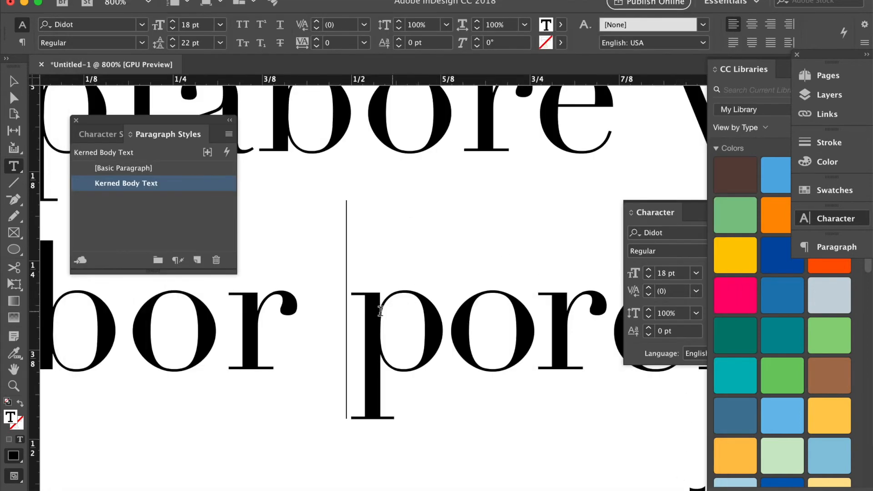
Reapply Kerned Body Text to all of the text in the frame, clearing its local overrides.
{"action": "key", "text": "super+a"}
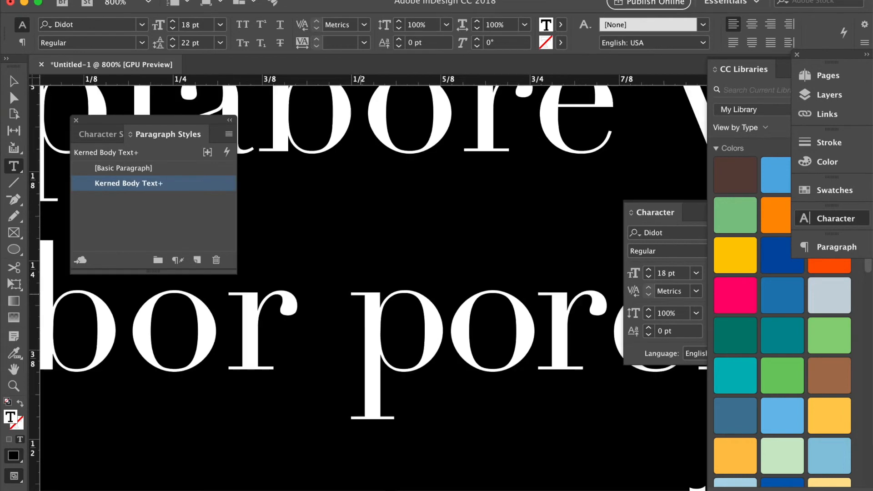
{"action": "key", "text": "super+0"}
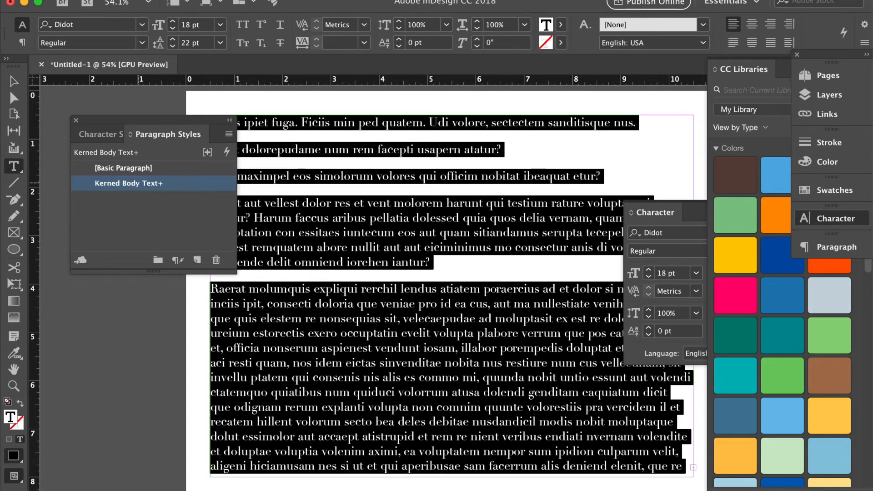
{"action": "left_click", "coordinate": [136, 184], "text": "alt"}
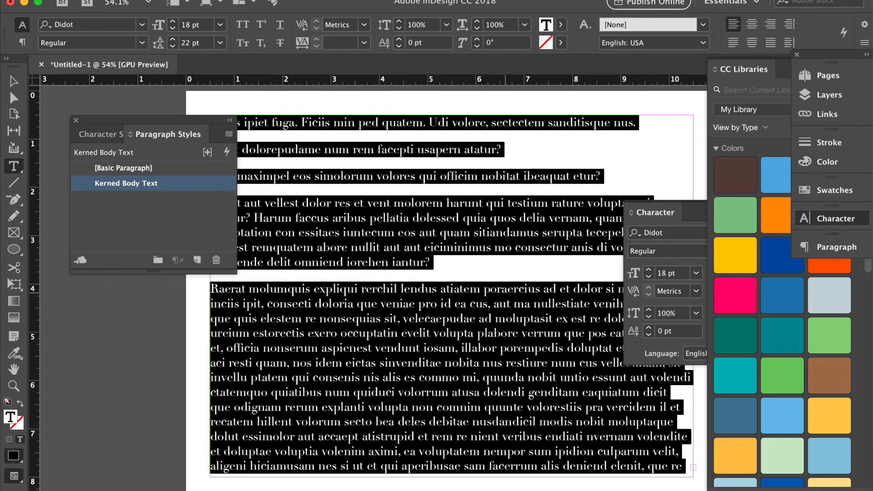
Check the tracking between the letters p, o and r in the word starting "poraerc" in the last paragraph.
{"action": "left_click", "coordinate": [508, 289]}
{"action": "key", "text": "super+equal"}
{"action": "key", "text": "super+equal"}
{"action": "key", "text": "super+equal"}
{"action": "key", "text": "super+equal"}
{"action": "key", "text": "super+equal"}
{"action": "key", "text": "super+equal"}
{"action": "key", "text": "super+equal"}
{"action": "key", "text": "super+equal"}
{"action": "key", "text": "super+equal"}
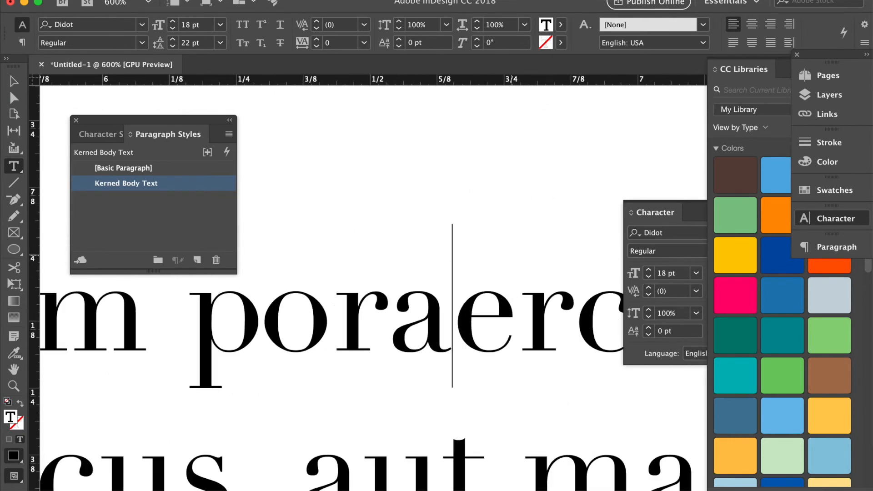
{"action": "left_click", "coordinate": [269, 329]}
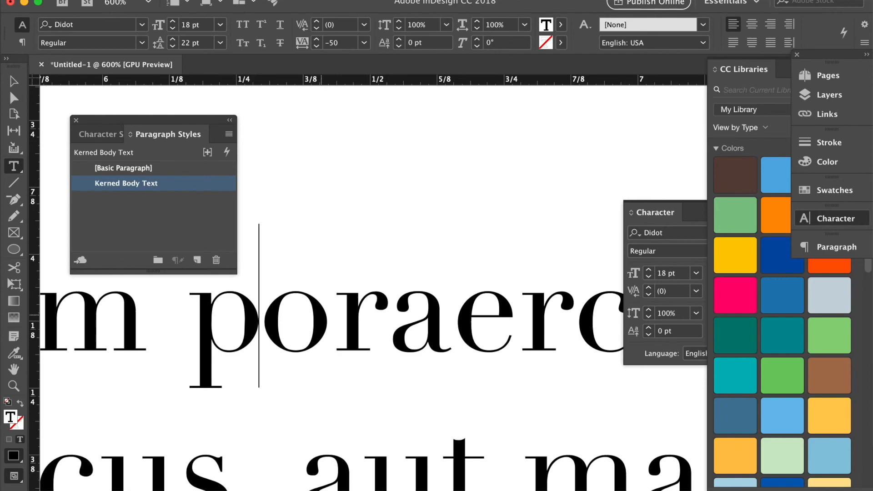
{"action": "left_click", "coordinate": [334, 306]}
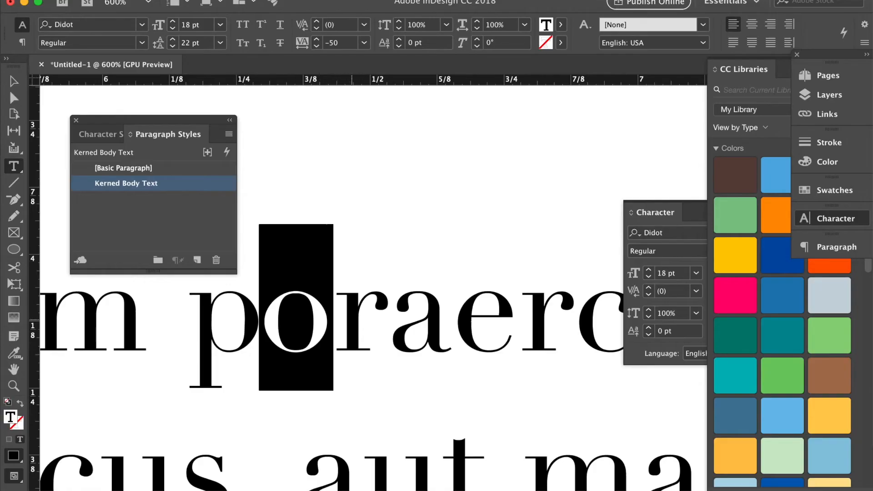
{"action": "key", "text": "shift+Right"}
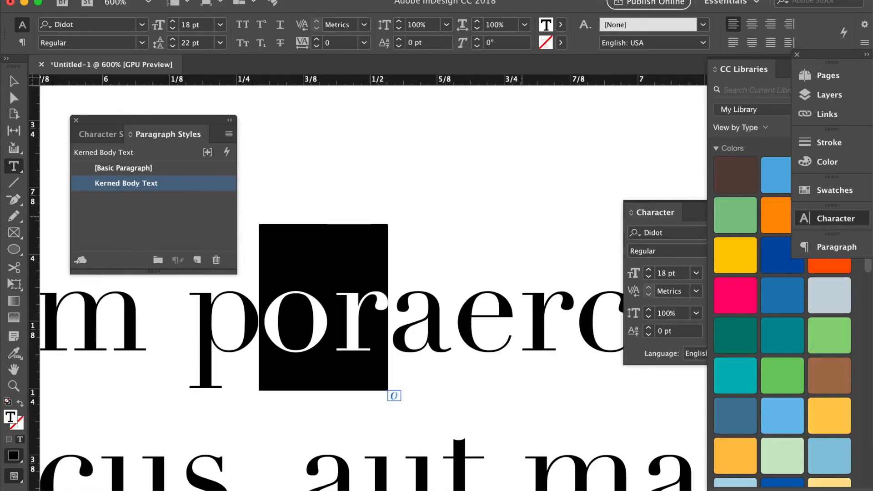